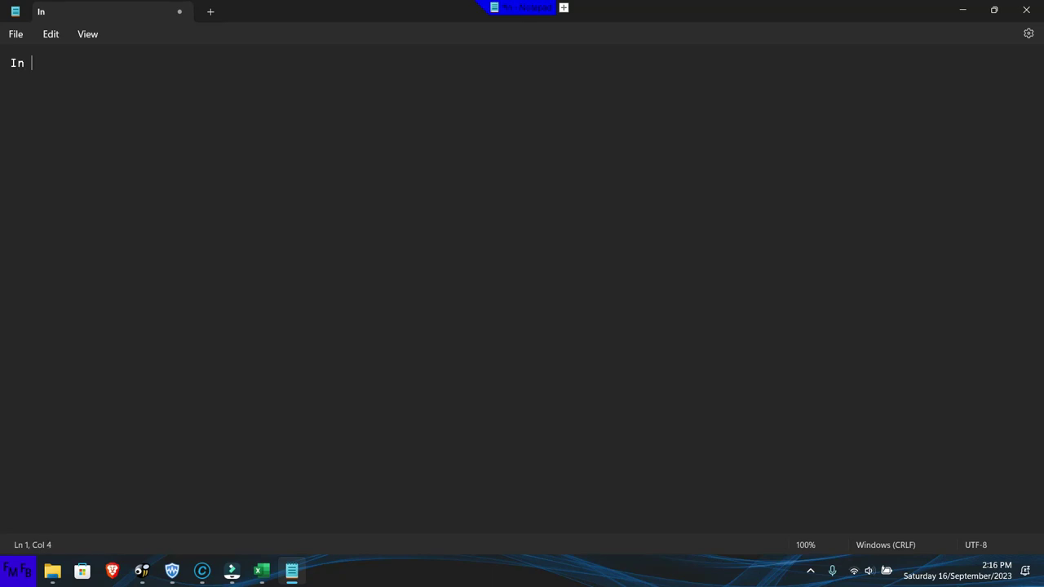
- Type 'In this video, I will show you how to create and delete a folder with VBA.' and its Spanish version
text(video, I will show you how to create and delete a folder with VBA.)
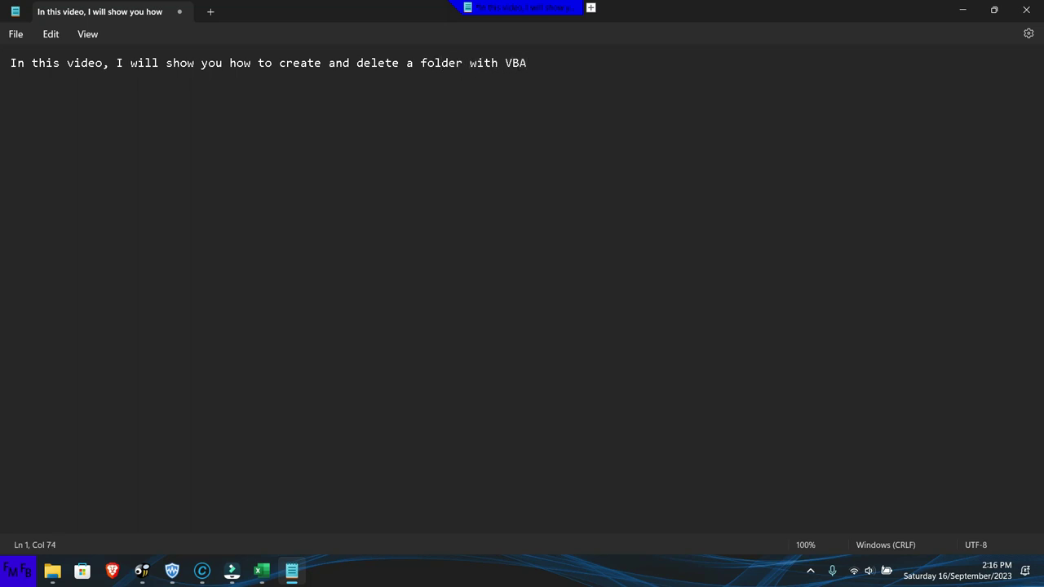
text(/En este video,)
text( yo les mostrar)
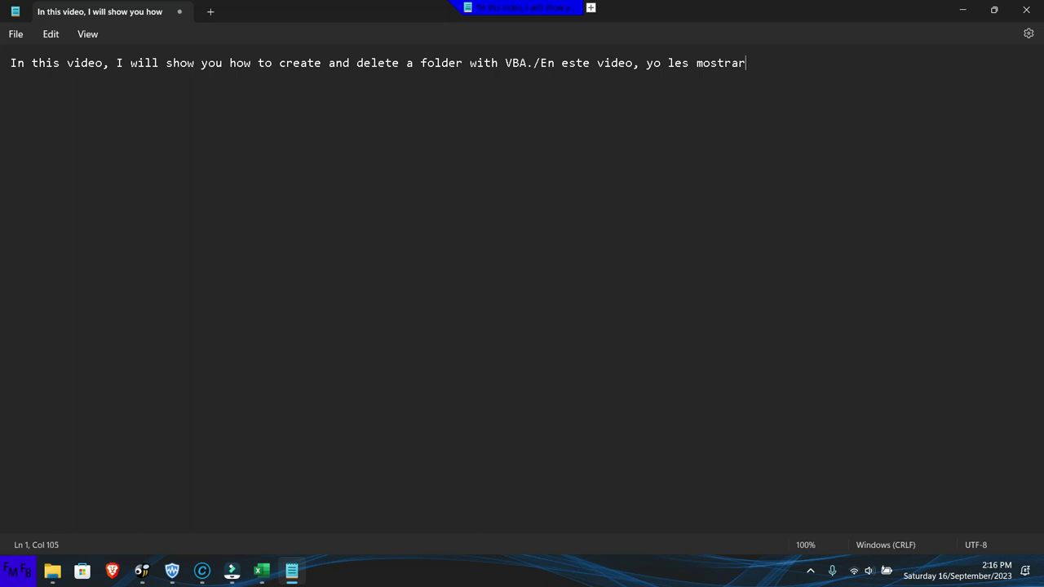
text(é como crear y borrar un folder con VBA)
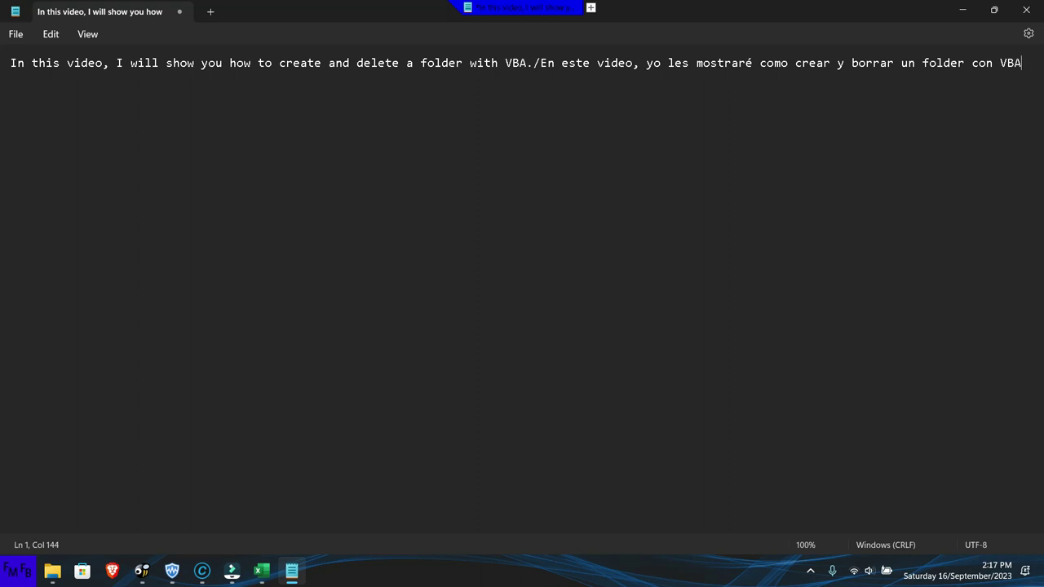
text(.)
- Save Trial fldr.xlsm under its current name, replacing the existing file, then return to the VBA editor
key(alt+Tab)
key(alt+Tab)
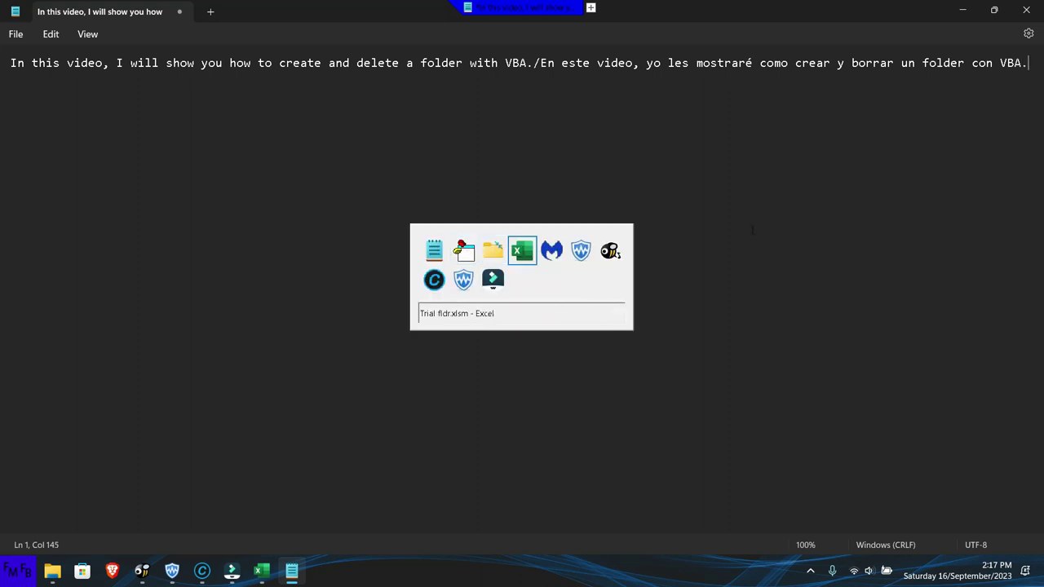
key(alt+Tab)
key(alt+Tab)
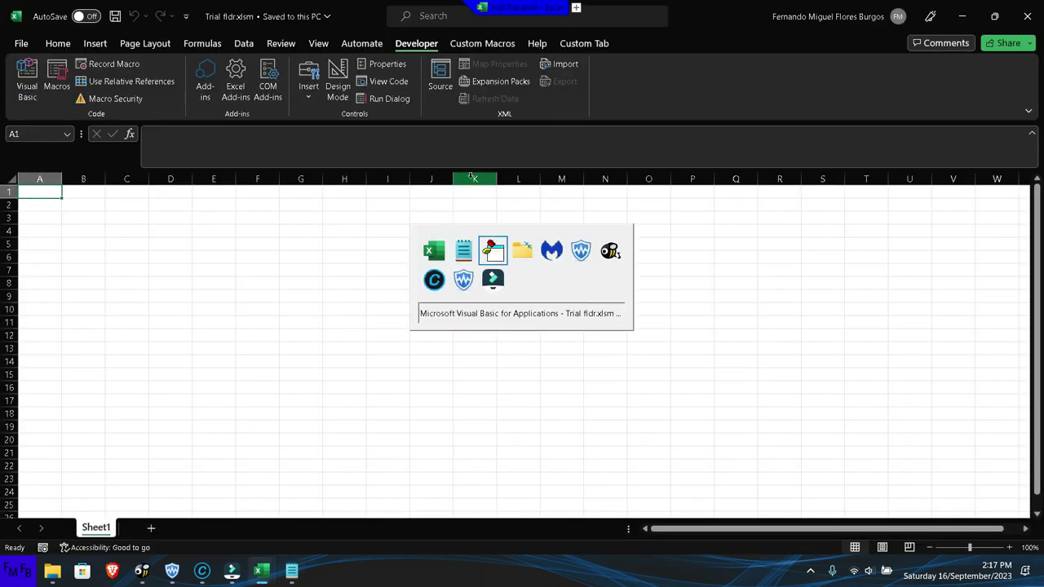
key(alt+Tab)
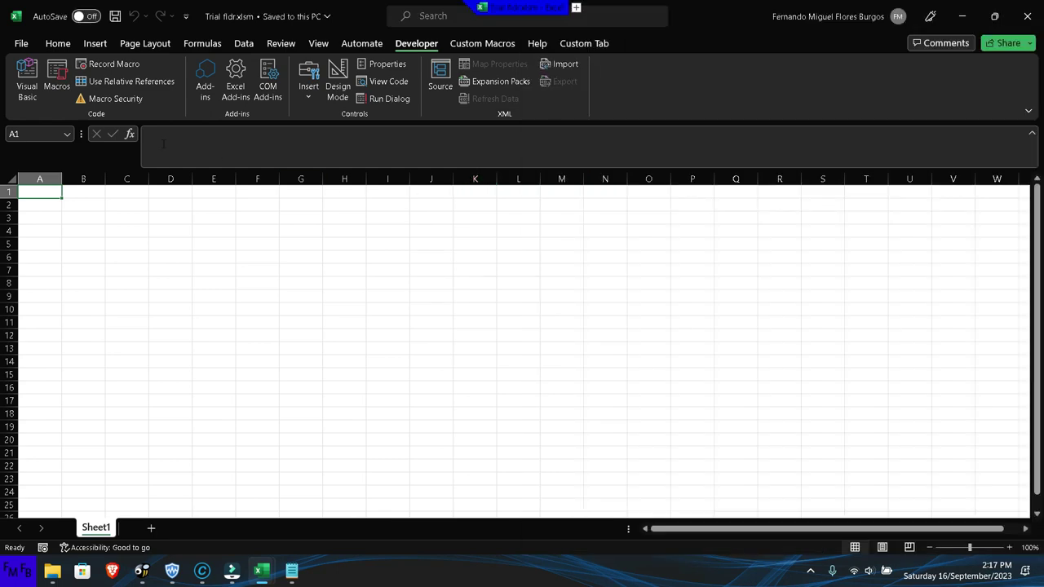
click(33, 45)
click(73, 252)
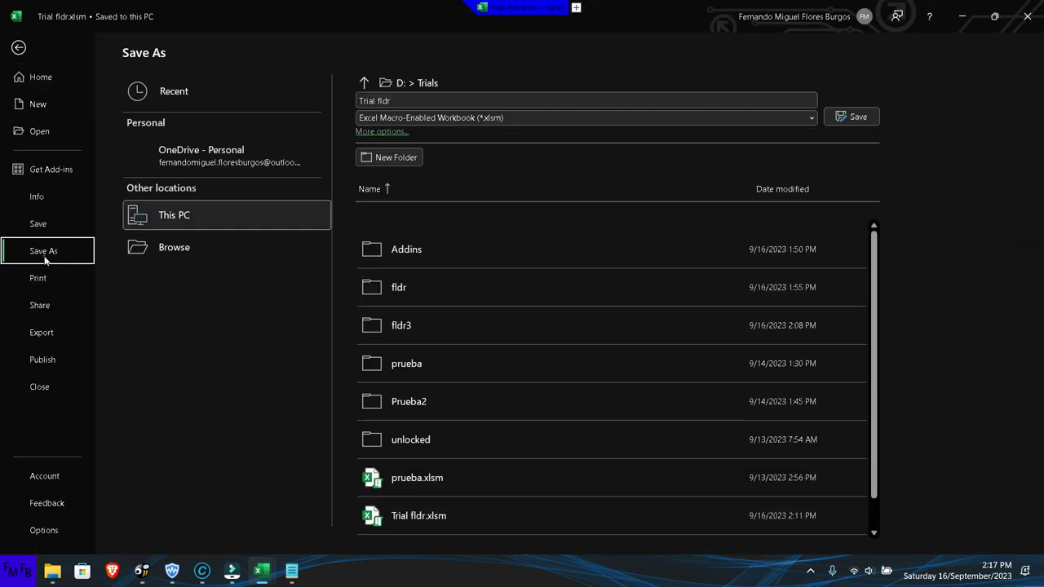
click(220, 282)
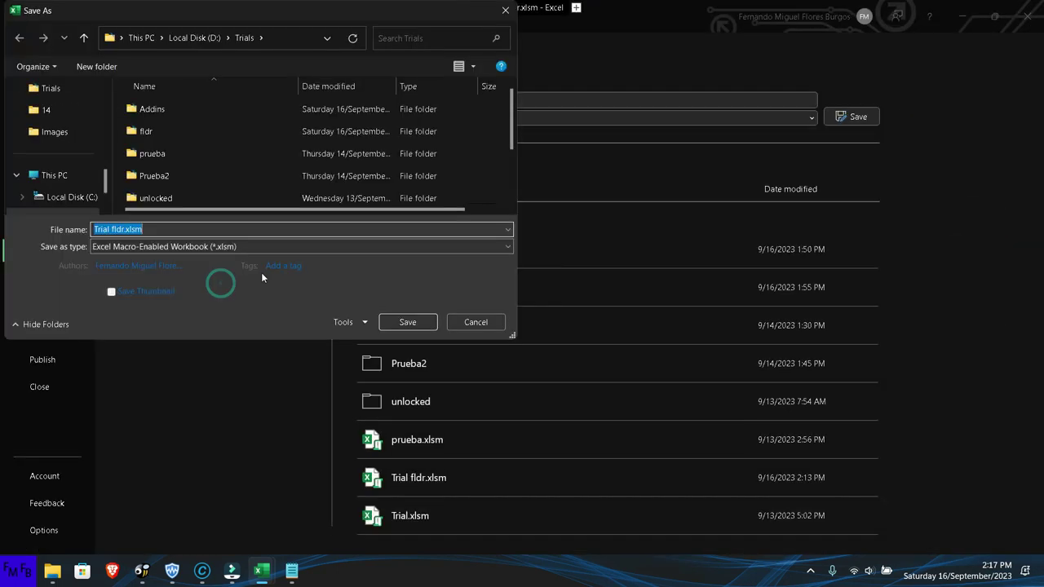
click(407, 322)
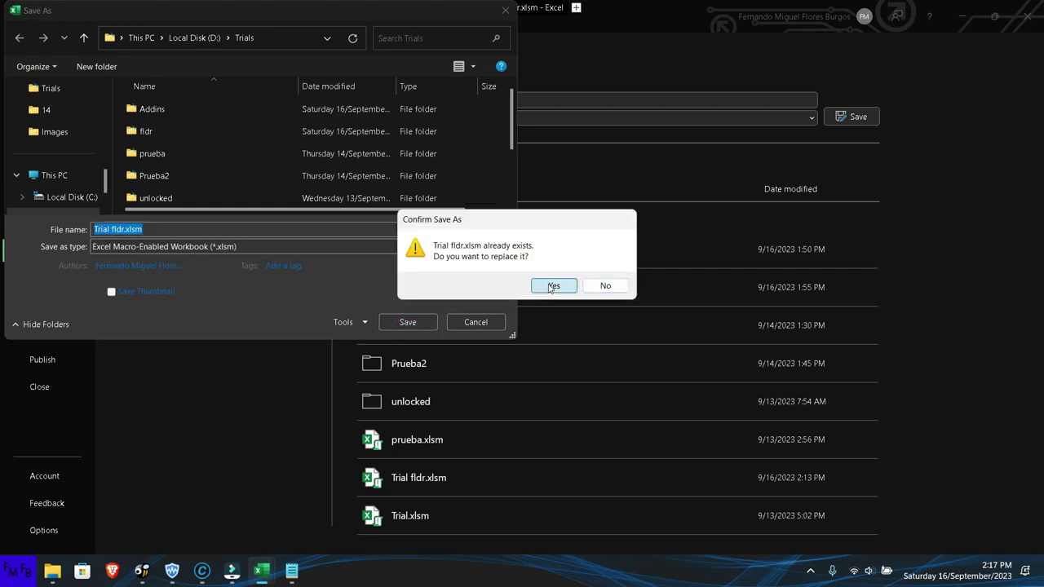
click(536, 287)
key(alt+Tab)
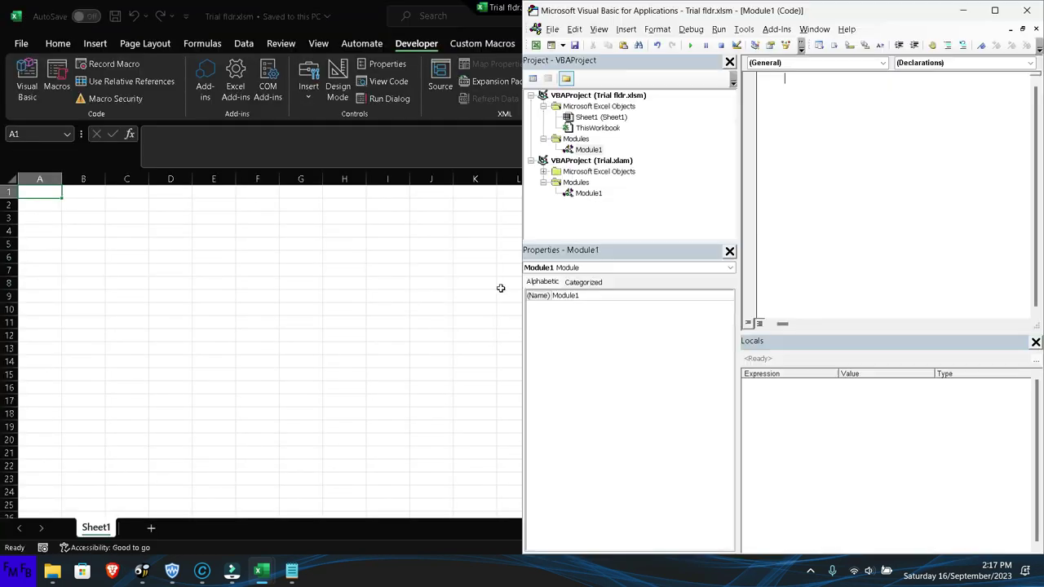
- Declare Sub fldr and set rutab to ThisWorkbook.Path
text(sub fldr)
key(Return)
text(rutab=thisworkbook.path)
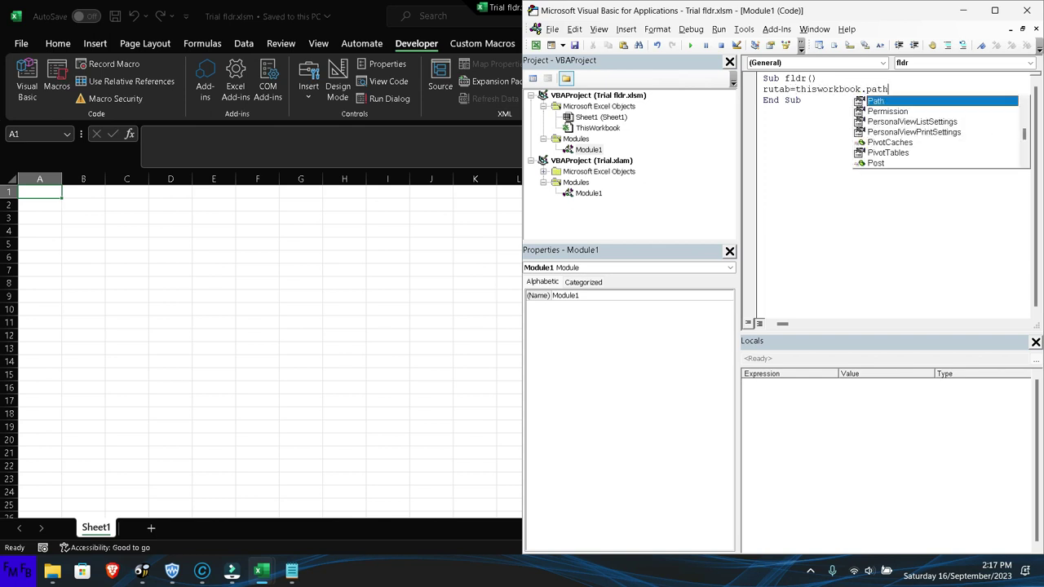
key(Return)
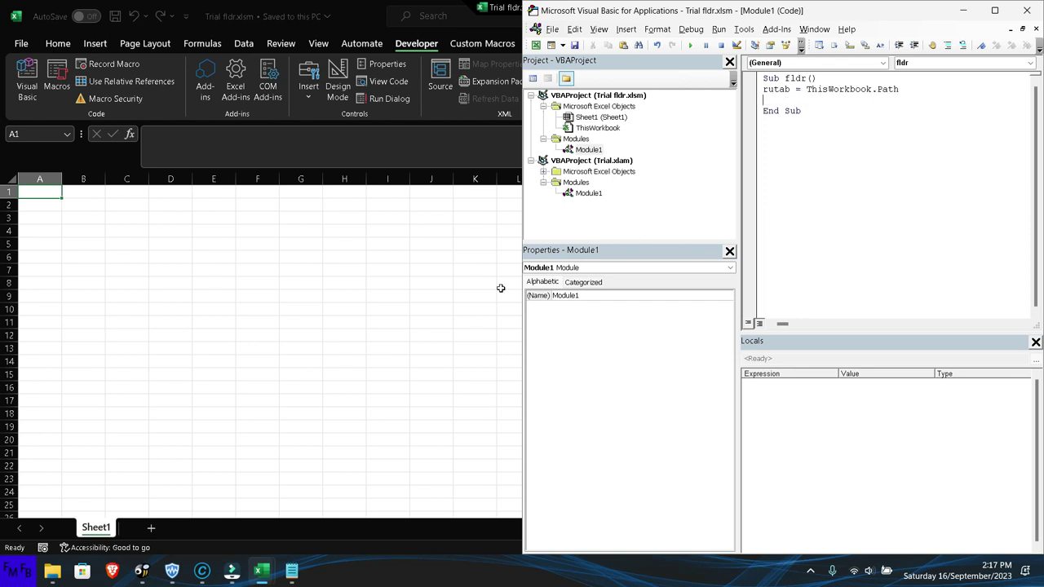
- Append & "\" to the rutab line and set strfldr to rutab plus "fldr3\"
text(strfldr=rutab)
key(Up)
text(& "")
key(Left)
text(\)
text(fldr3)
text(\)
key(End)
key(Return)
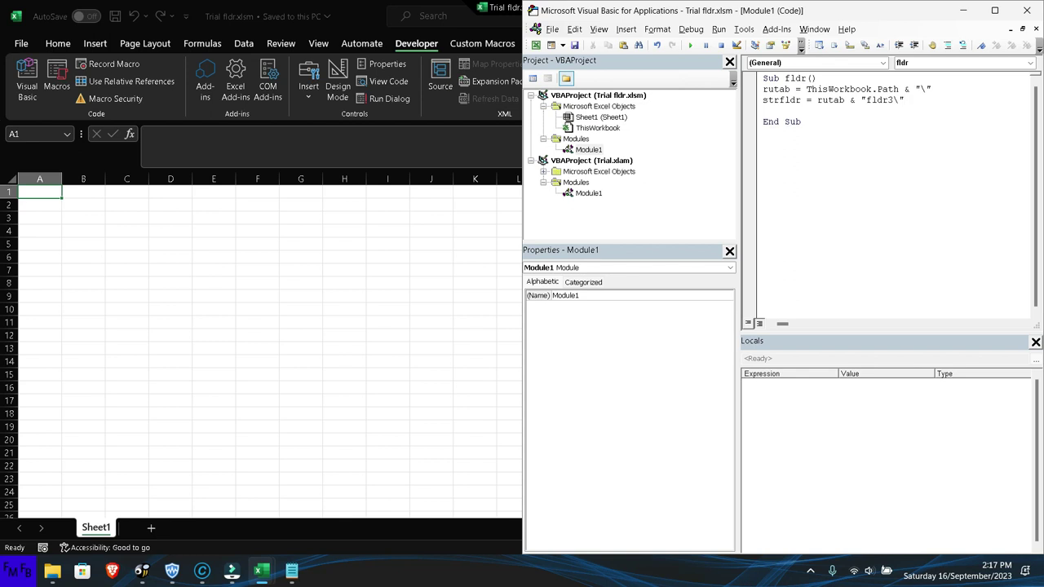
- Start the line pstrfldr = Dir(strfldr, vbDirectory
text(pstrfldr)
text(=dir())
text(strfldr)
text(,vb)
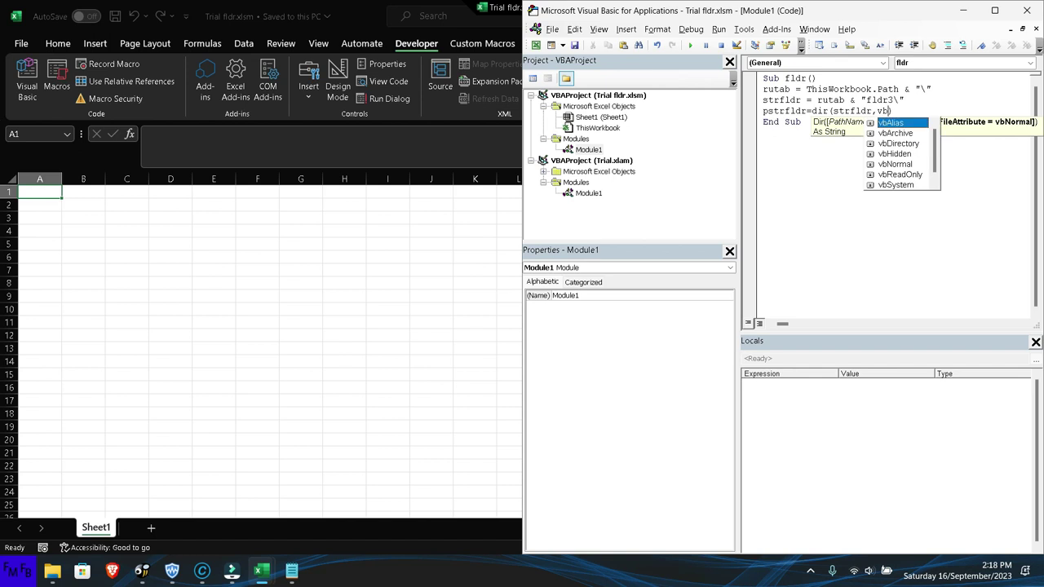
key(Down)
key(Tab)
- Close the Dir call and add an If pstrfldr = "" Then / Else / End If block with a 'Folder doesn't exist' comment
text())
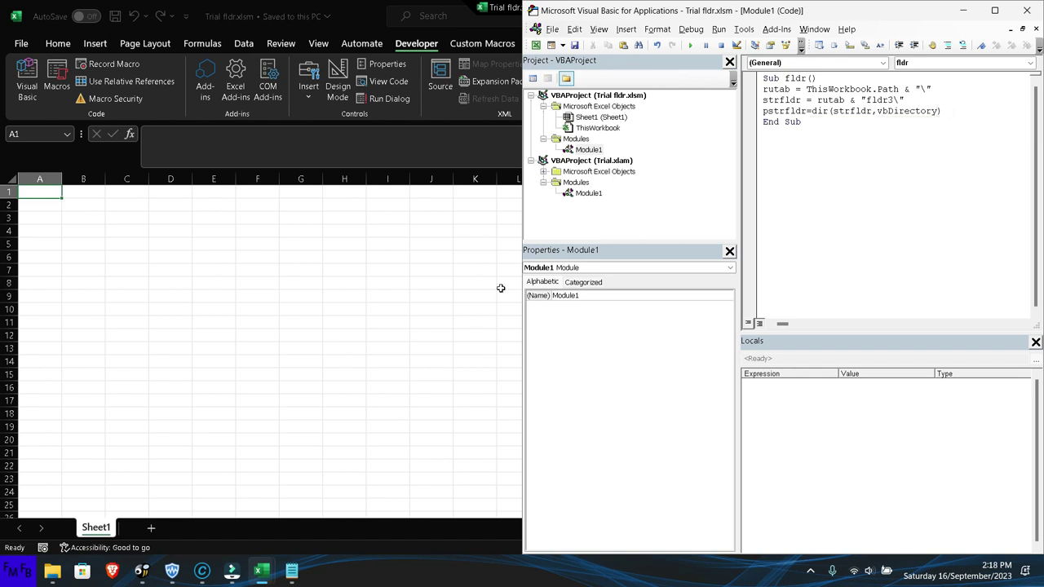
key(Return)
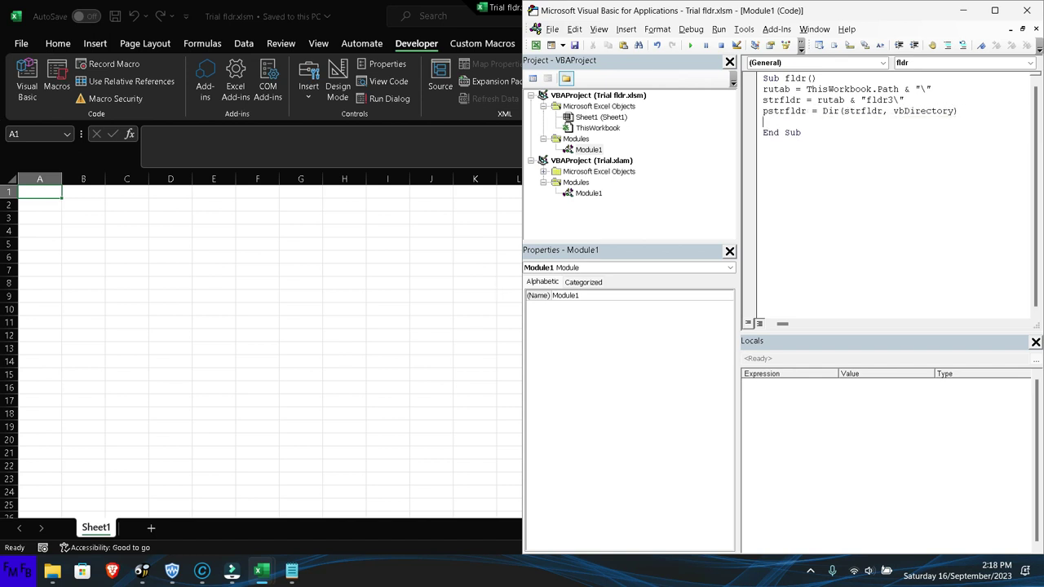
text(if pstr)
text(fldr)
text(="" then)
key(Return)
key(Return)
text(else)
key(Return)
key(Return)
text(end if)
key(Up)
key(Up)
key(Up)
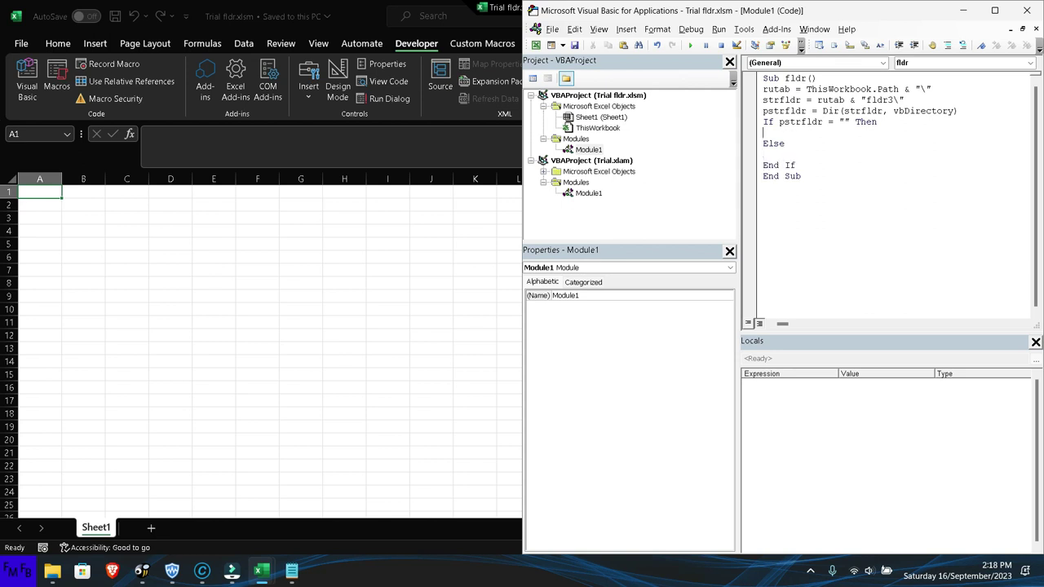
text('Folder )
text(doe)
text(sn't exist/)
text(Folder n oexiste)
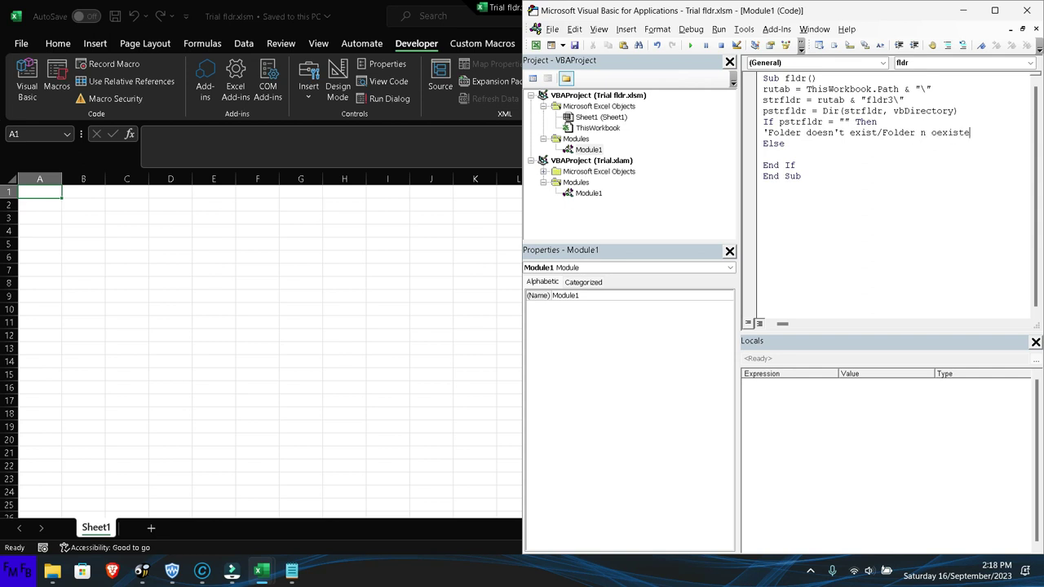
- Add a 'Folder exists' comment, MkDir (strfldr) in the If branch and RmDir (strfldr) under Else
key(Return)
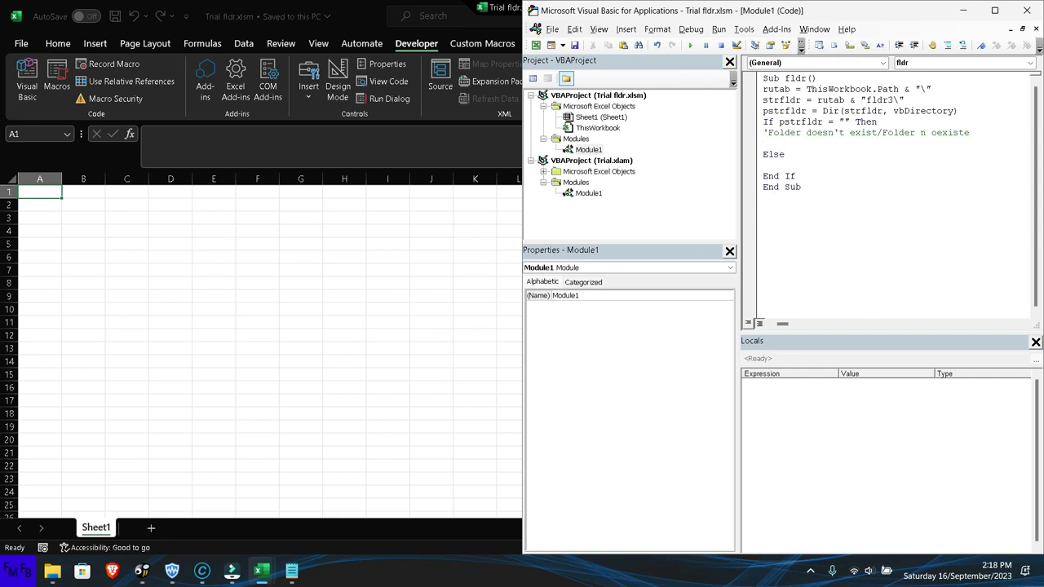
text('Folder exists)
text(/Folde)
text(r existe)
key(Return)
key(Up)
key(Up)
key(Up)
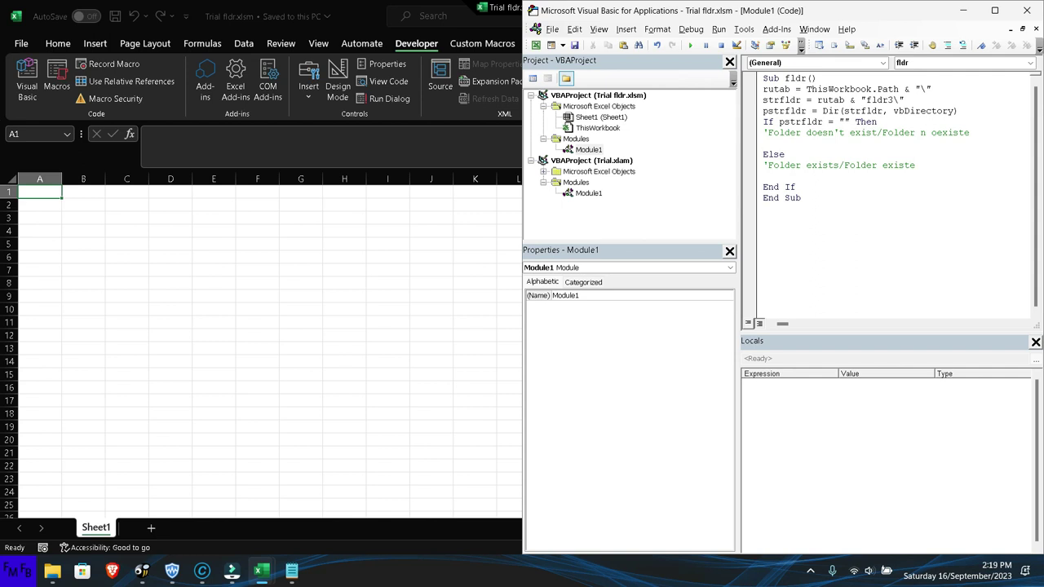
text(mkdir())
text(strfldr)
key(Down)
key(Down)
key(Down)
text(rm)
text(dir)
text(()strfldr)
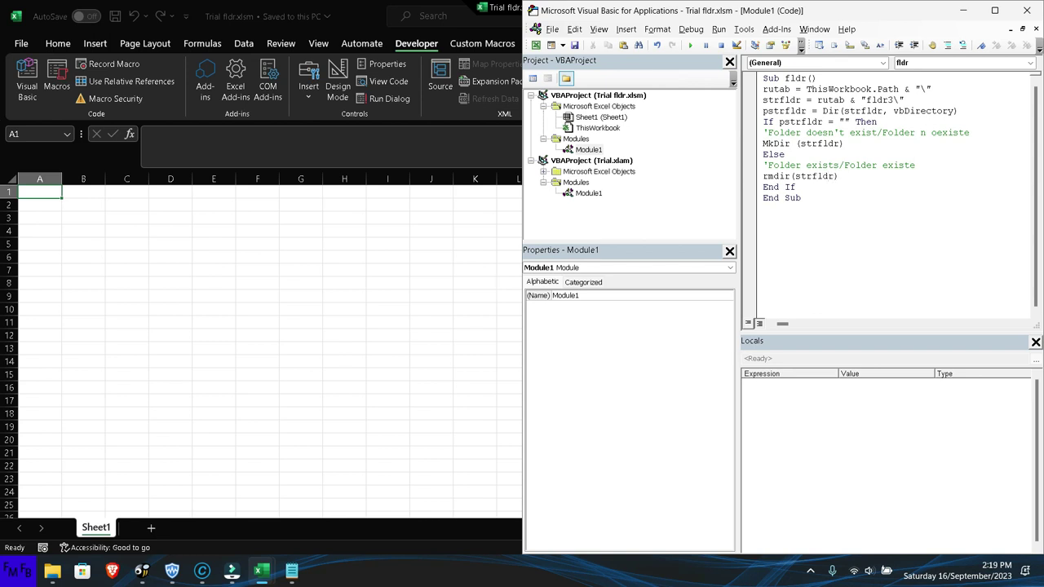
middle_click(500, 288)
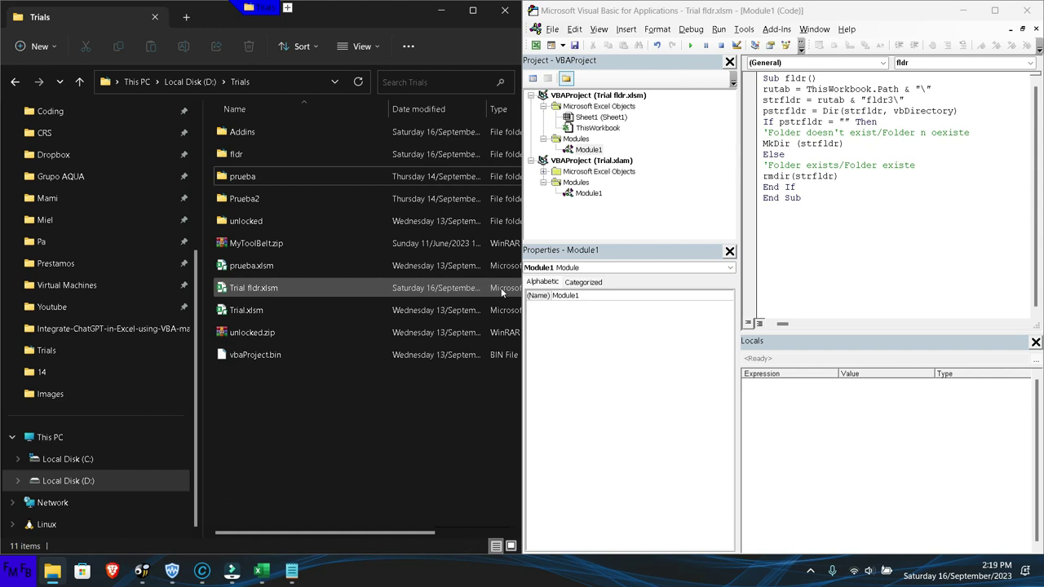
- Step through the fldr macro with F8 so MkDir creates fldr3 in D:\Trials, then check the new folder
click(766, 154)
key(F8)
key(F8)
key(F8)
key(F8)
key(F8)
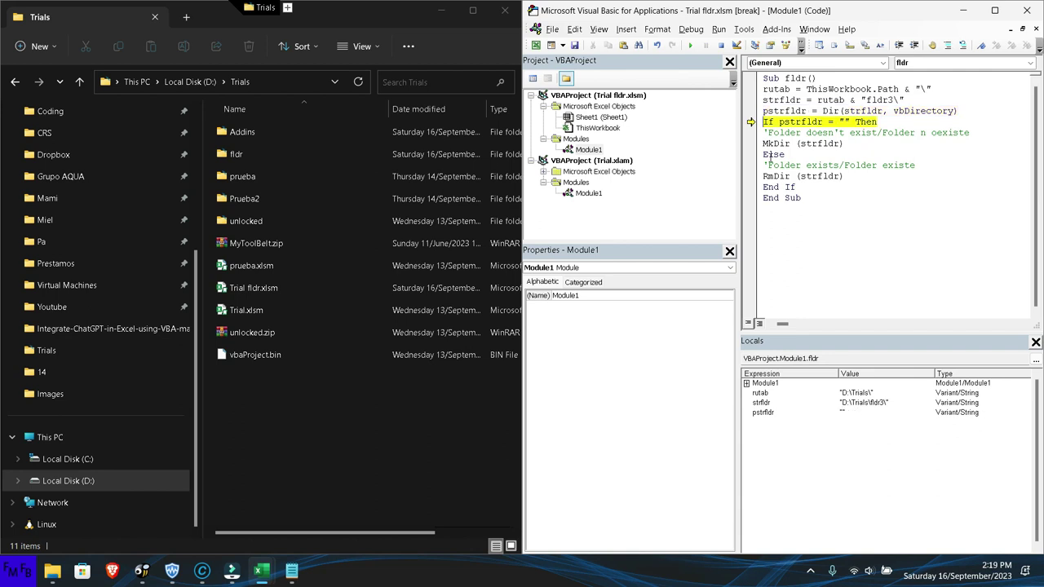
key(F8)
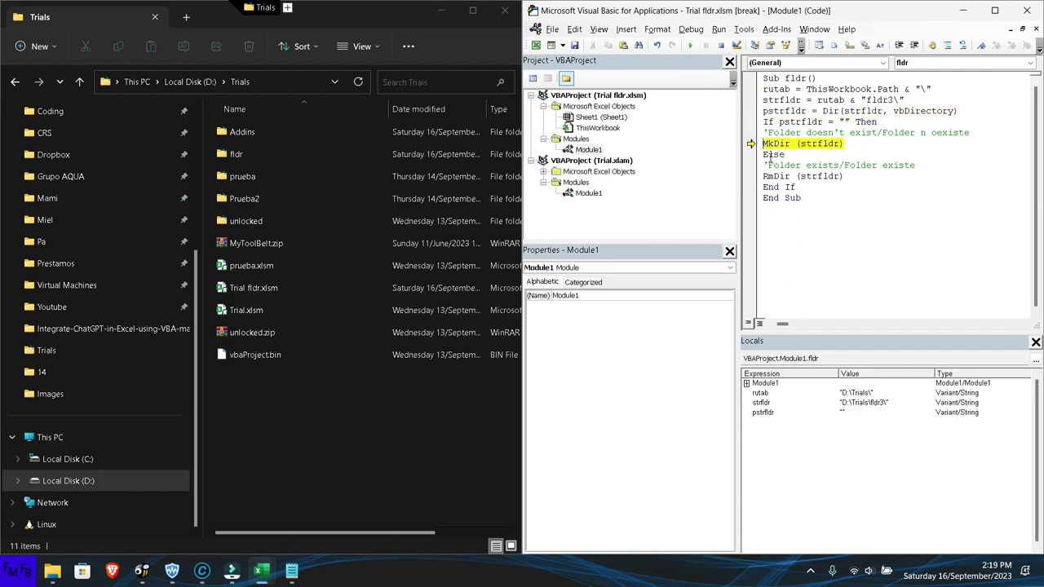
key(F8)
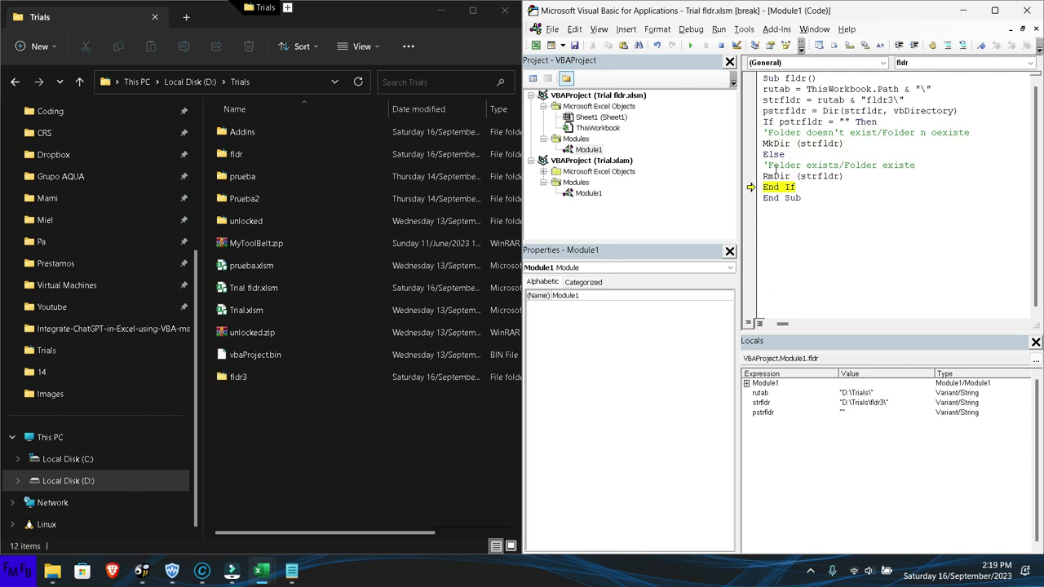
key(F8)
key(F8)
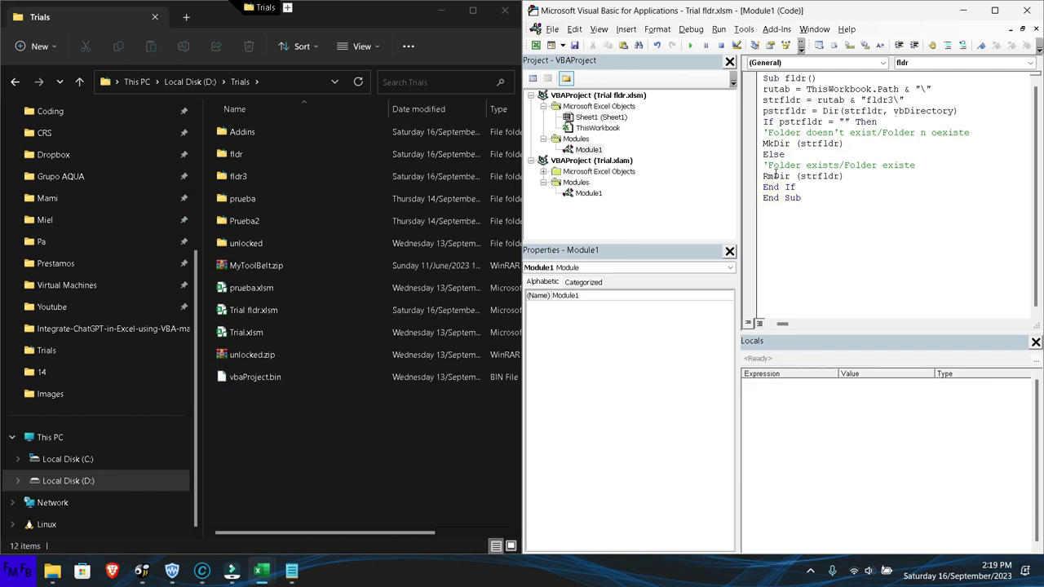
click(258, 175)
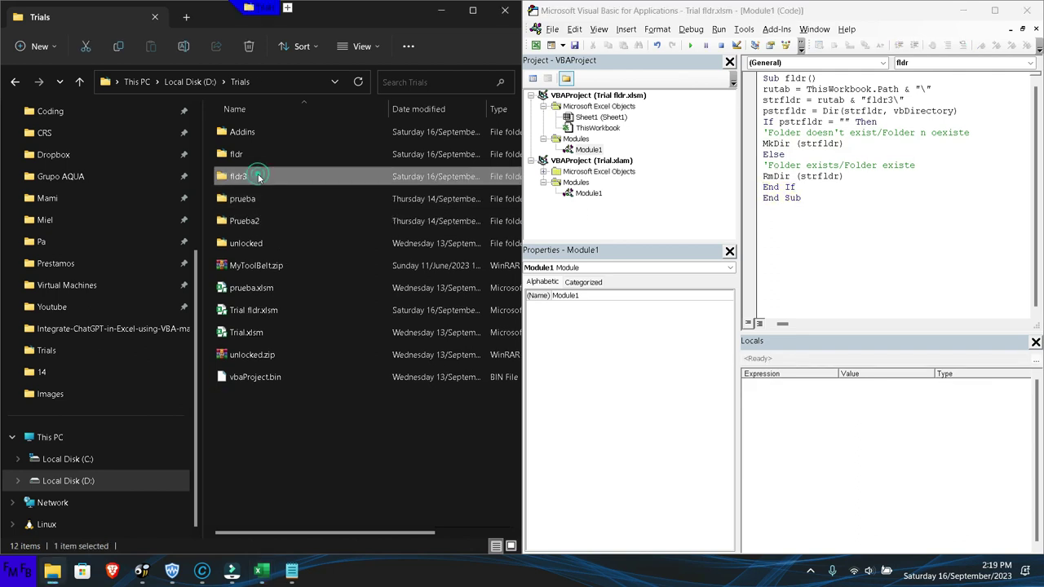
- Step through the fldr macro again with F8 so the Else branch's RmDir removes fldr3
click(787, 153)
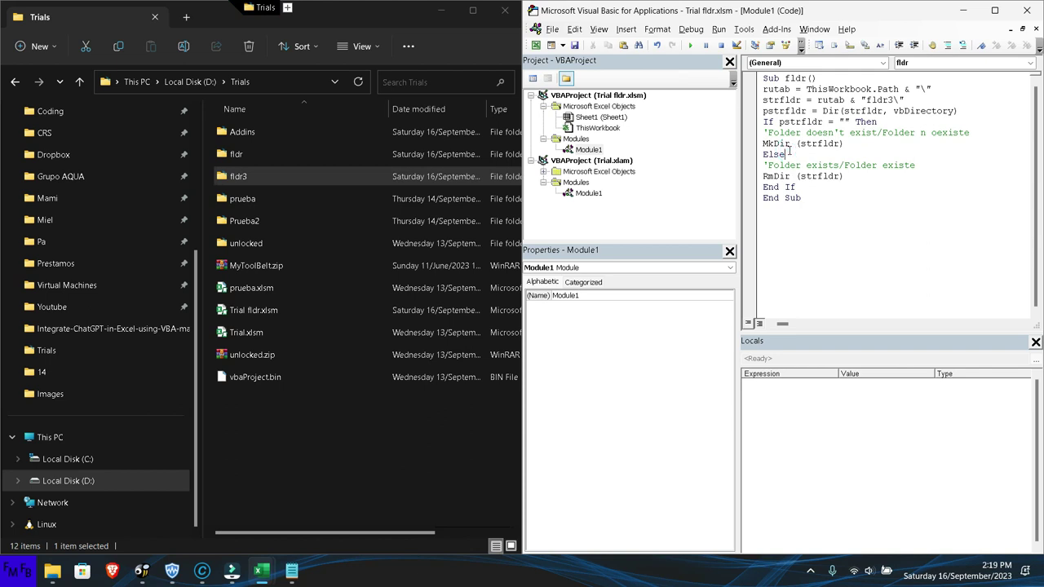
key(F8)
key(F8)
key(F8)
key(F8)
key(F8)
key(F8)
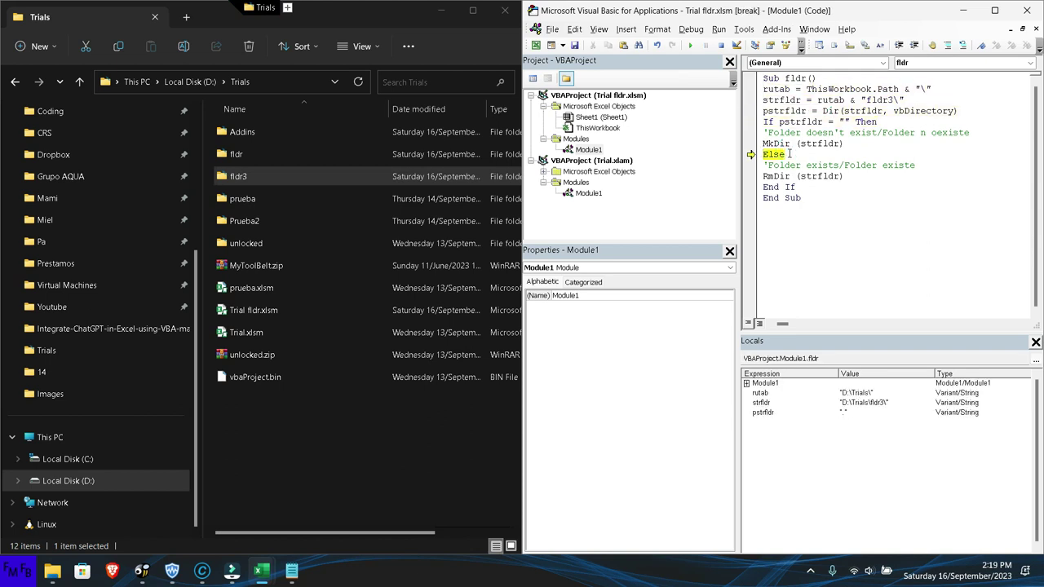
key(F8)
key(F8)
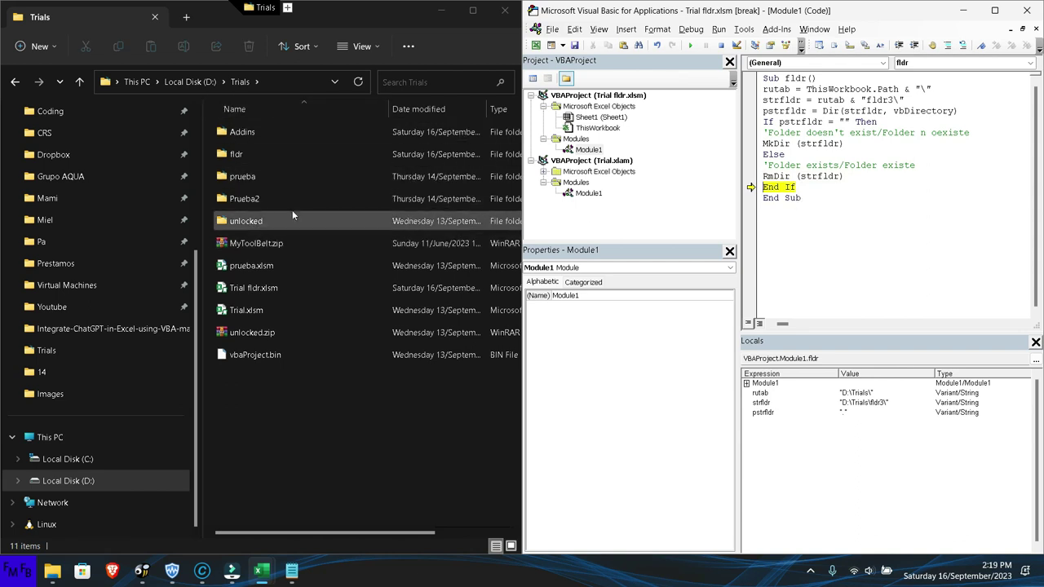
key(F8)
key(F8)
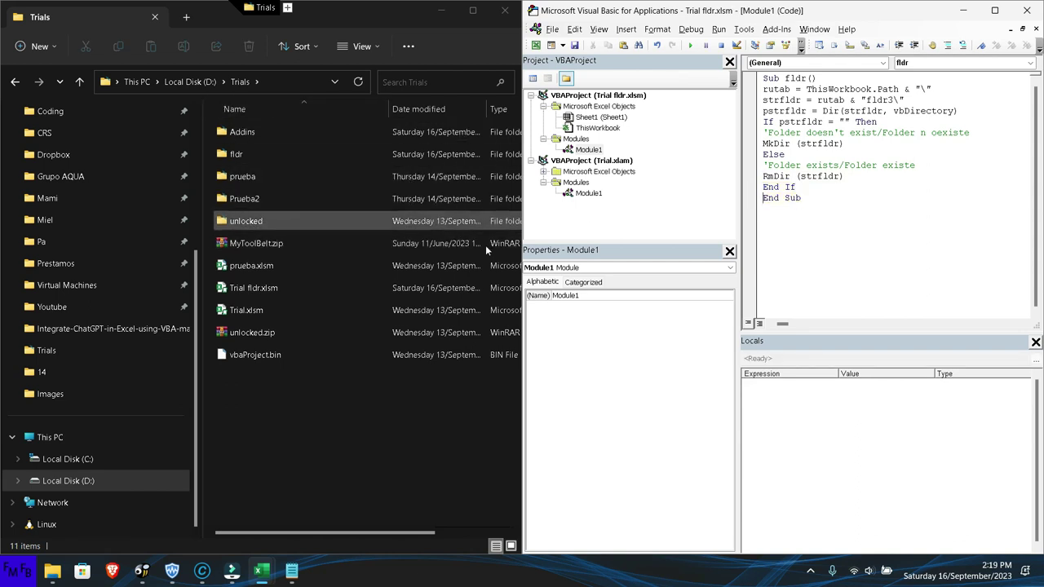